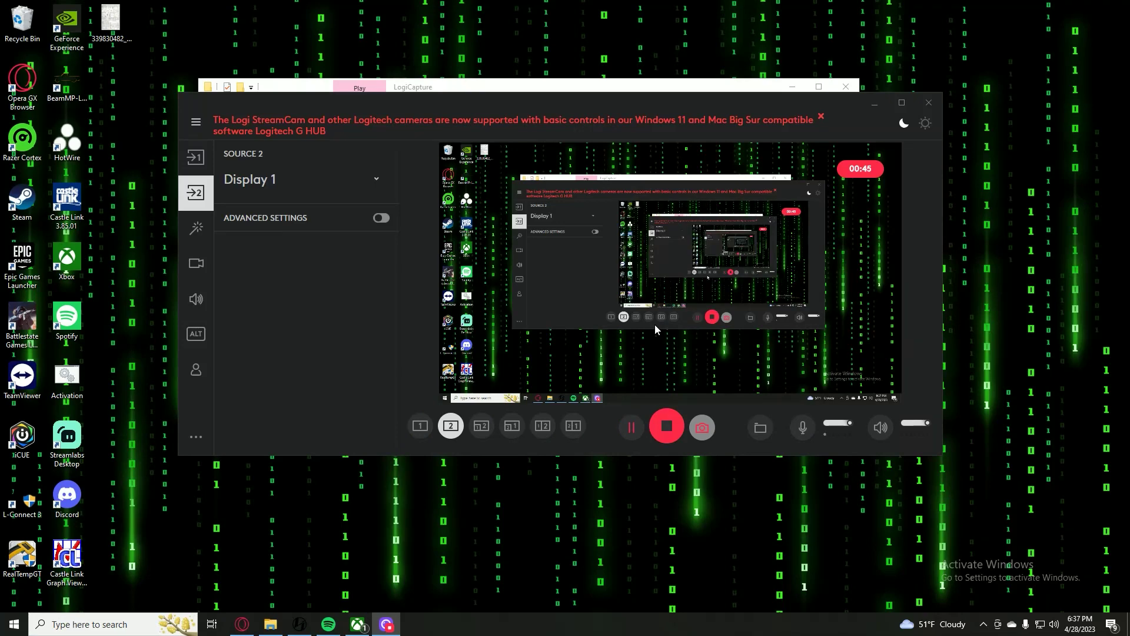
Switch the recording to the webcam inset over Display 1 and clear the capture and LogiCapture folder windows off the desktop
click(481, 426)
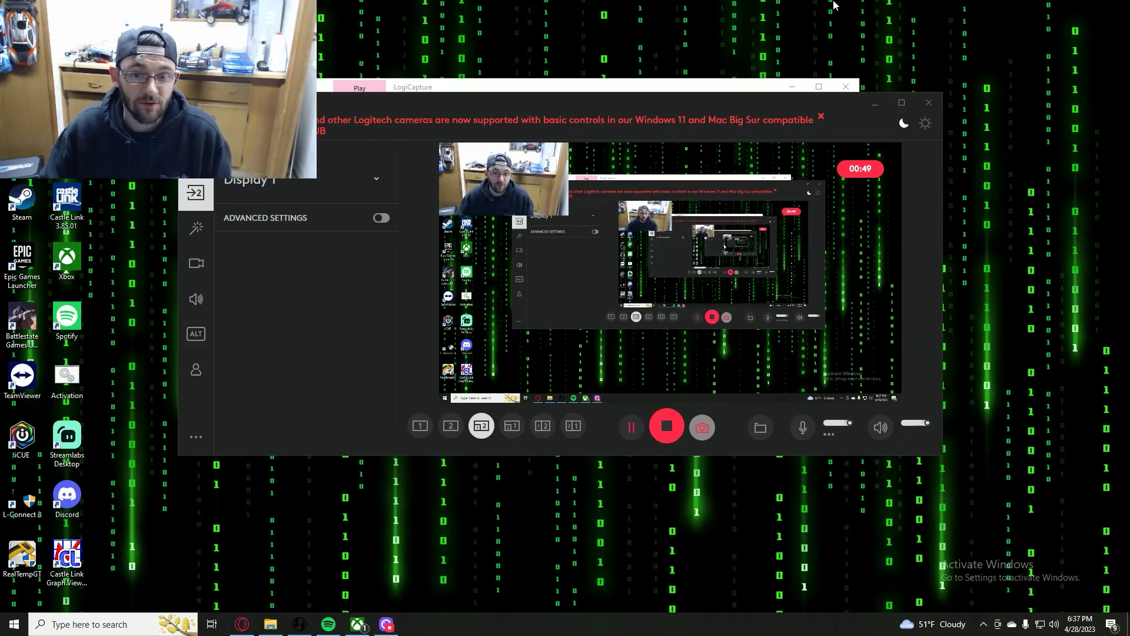
click(875, 103)
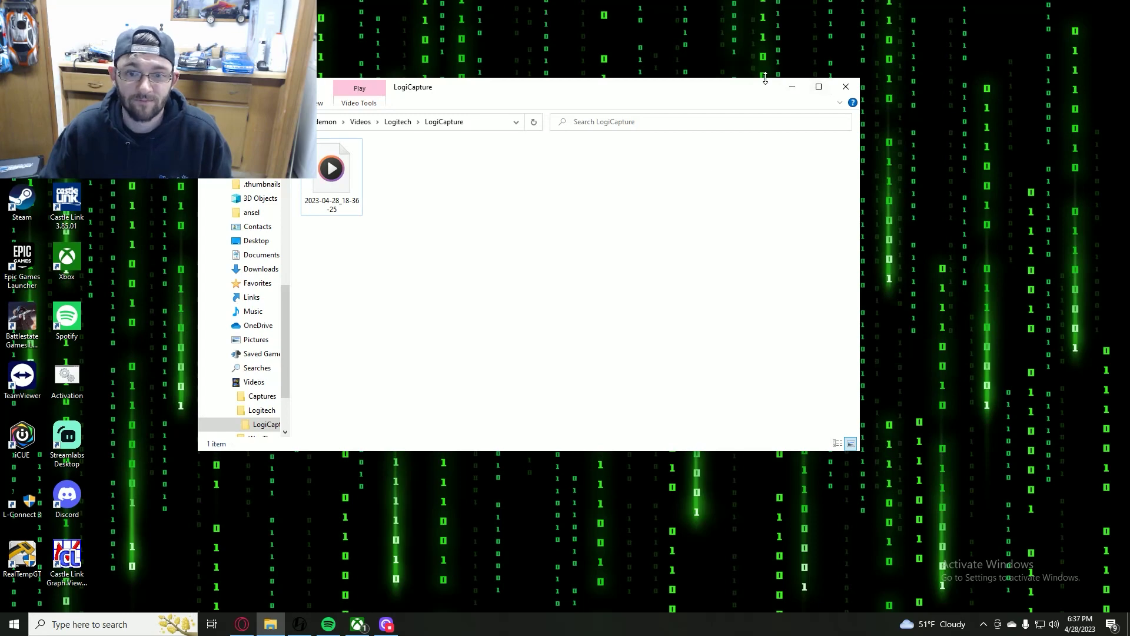
click(842, 94)
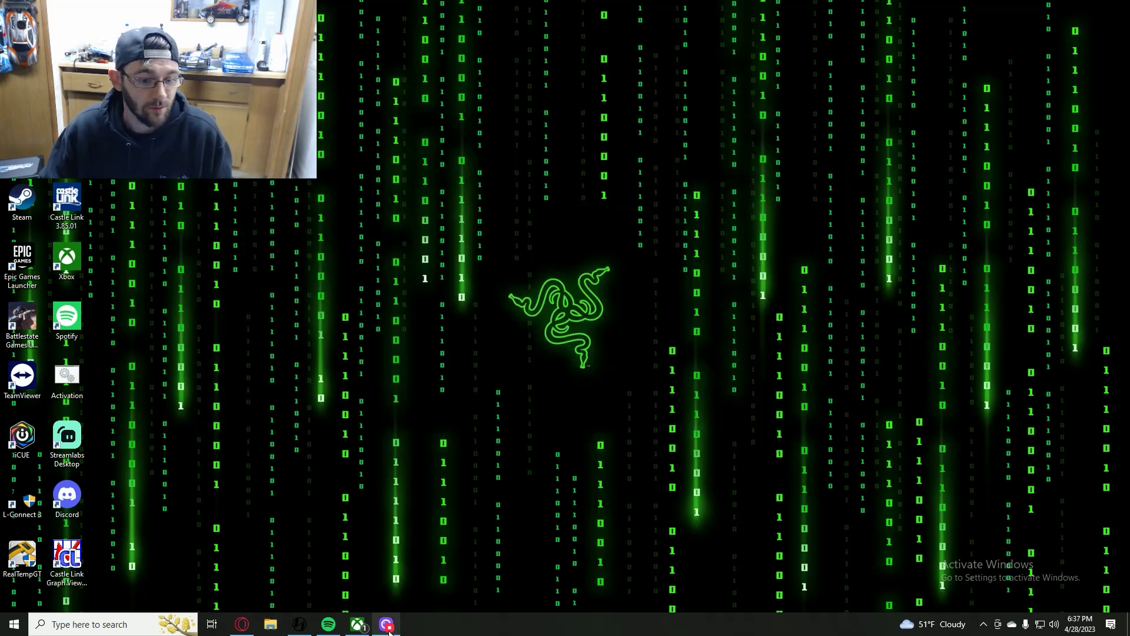
Switch to the Opera GX browser and load the Google homepage
click(241, 624)
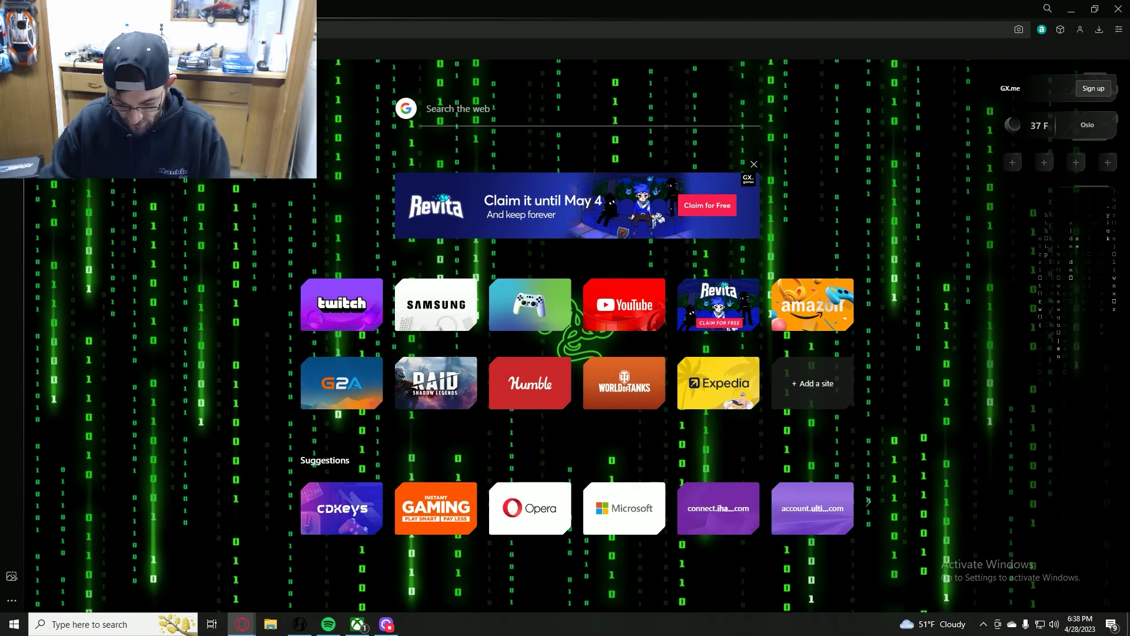
key(ctrl+v)
key(Return)
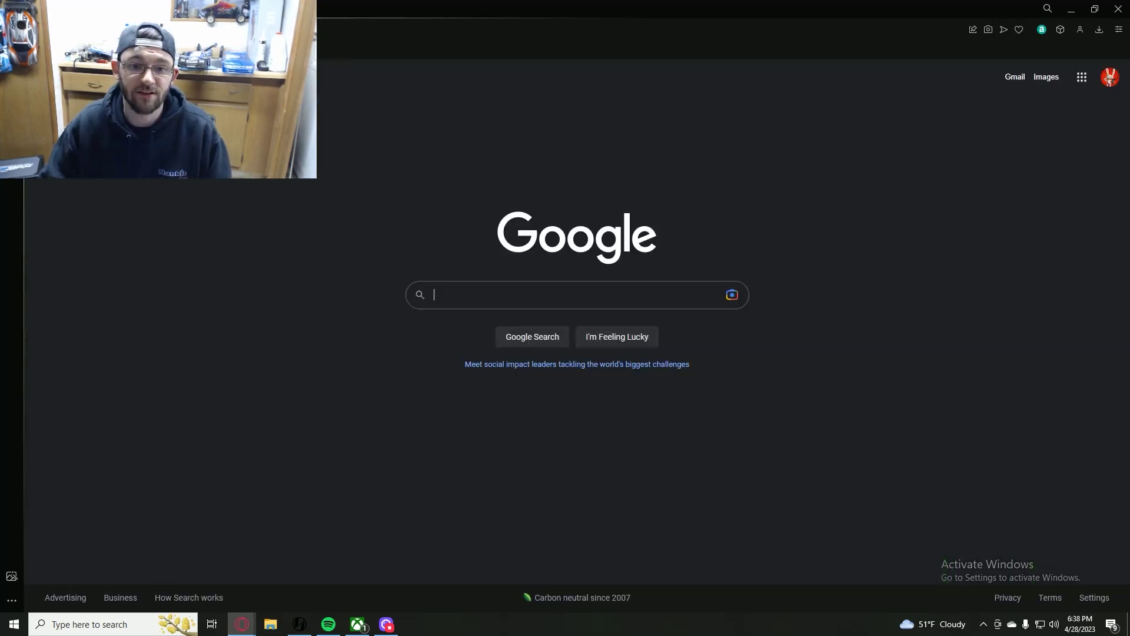
Search Google for "steam" and open the Welcome to Steam result
click(523, 296)
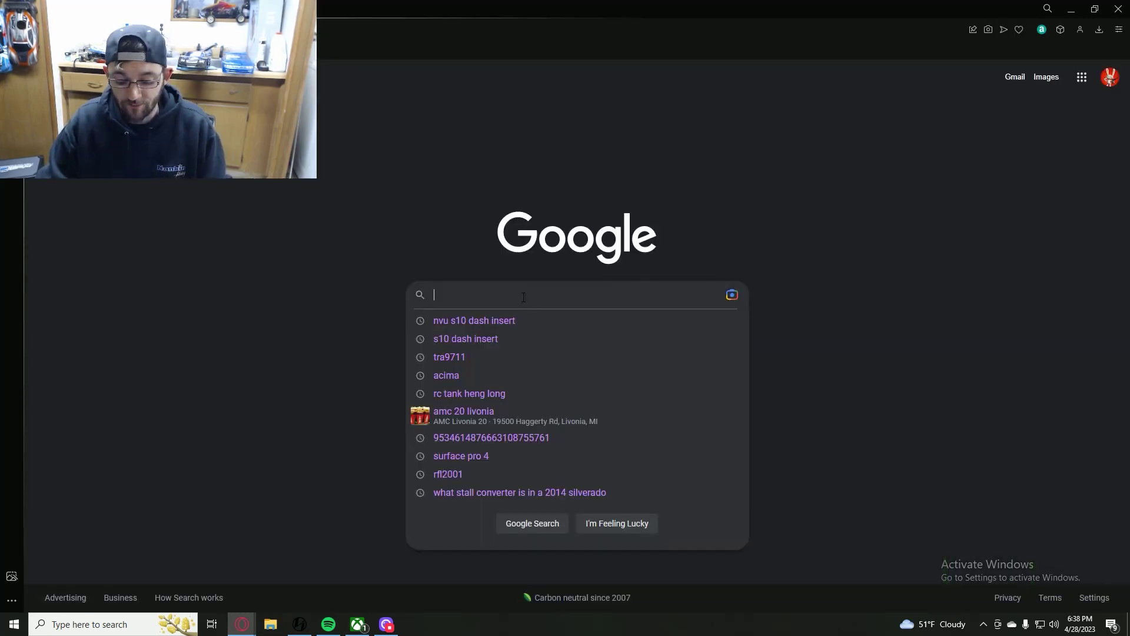
text(steam)
key(Return)
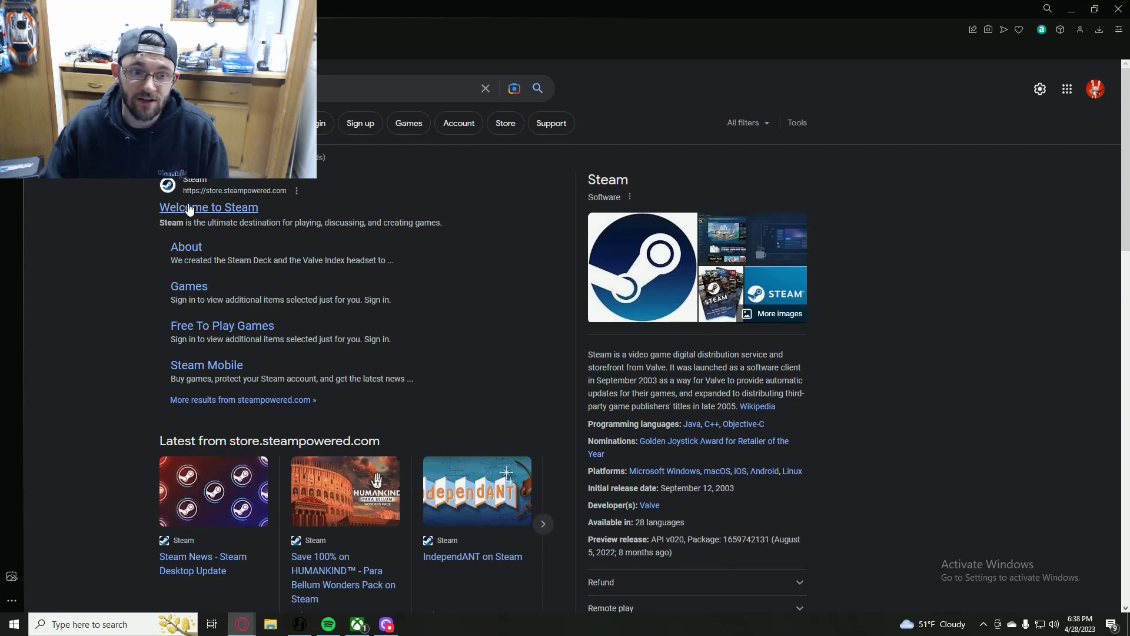
click(207, 209)
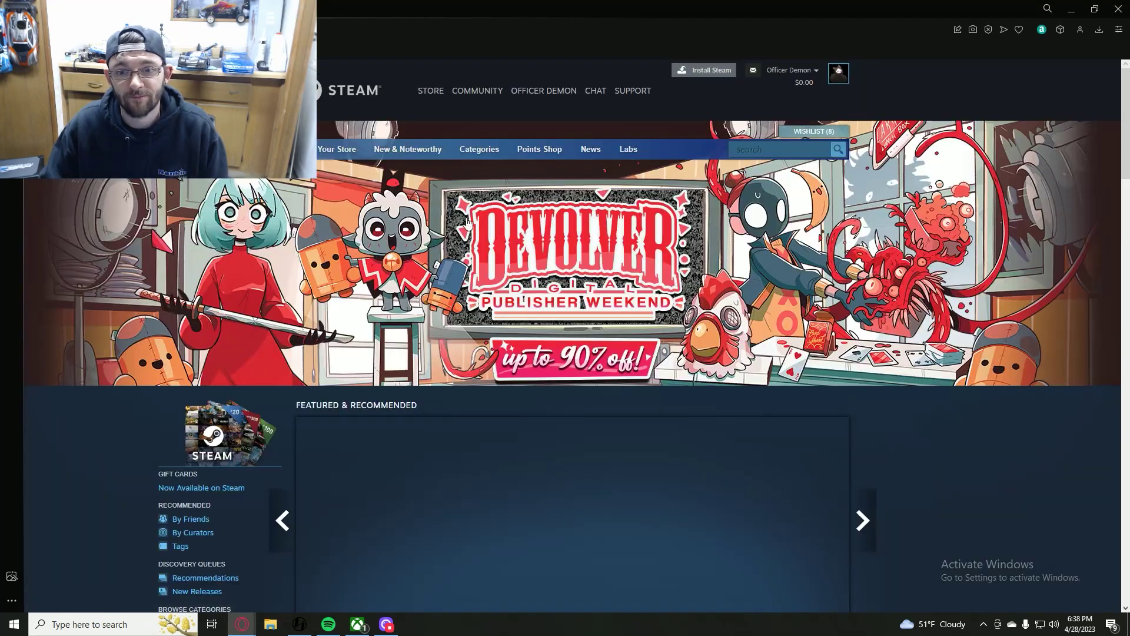
Log out of the account on the Steam store website and open the login page
click(816, 74)
click(760, 129)
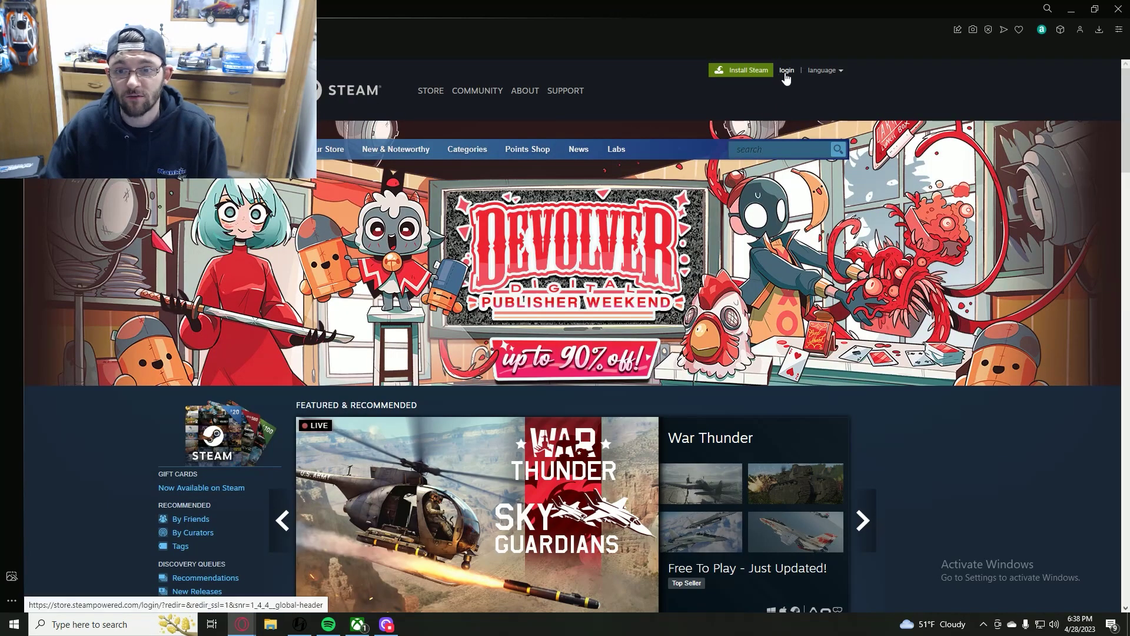
click(787, 72)
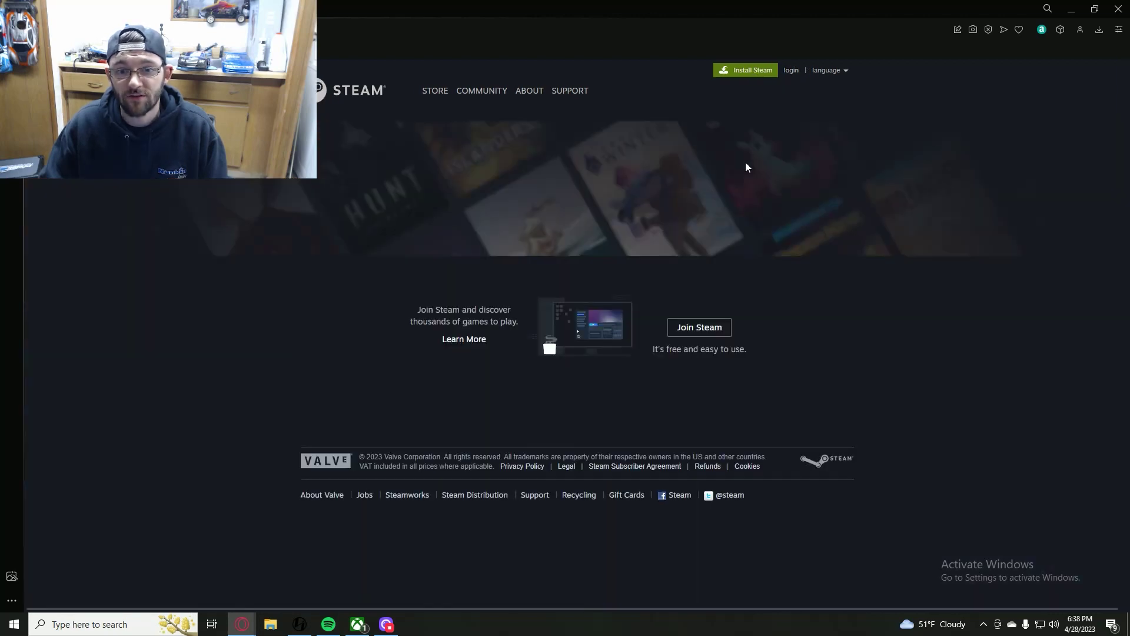
Open the Join Steam account creation form, go to its email address field and dismiss the autofill suggestions
scroll(636, 481, down, 2)
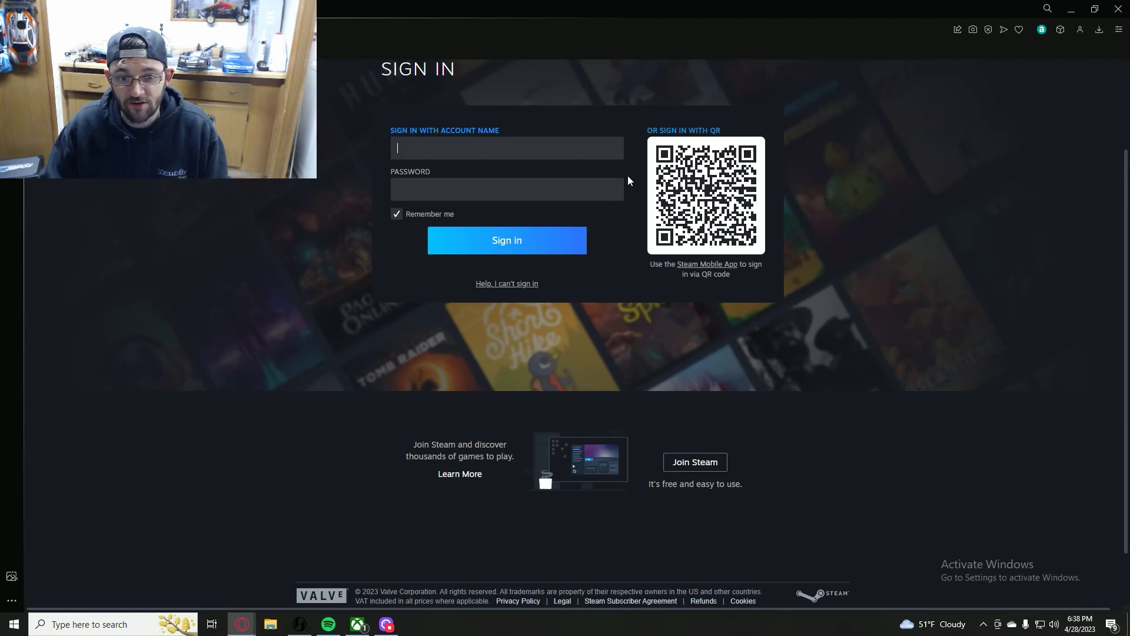
scroll(602, 406, down, 1)
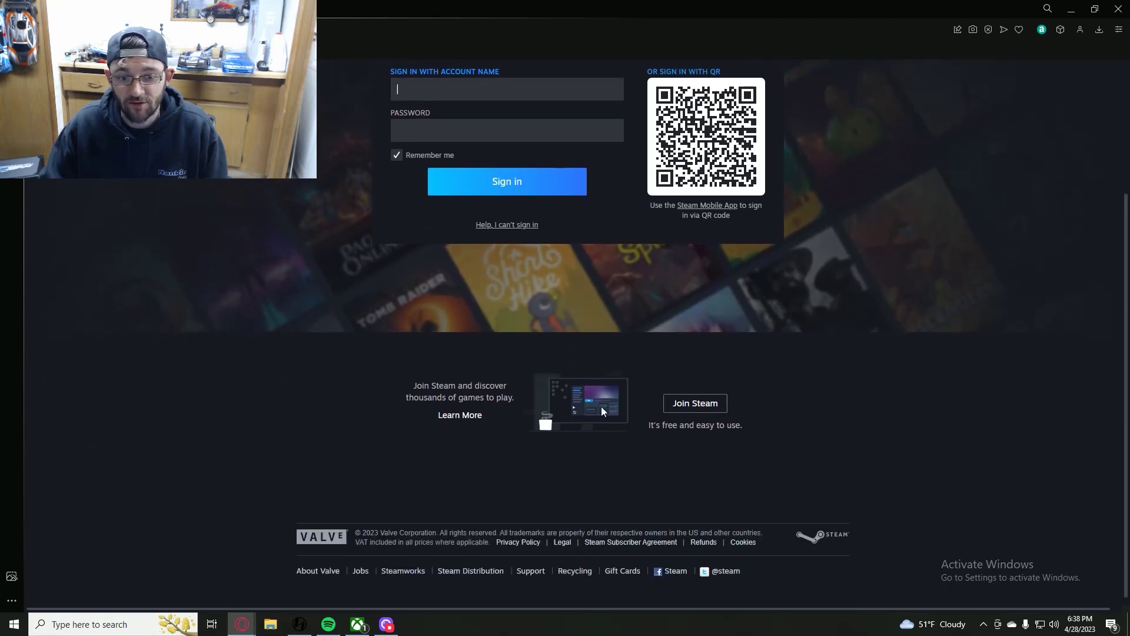
click(691, 402)
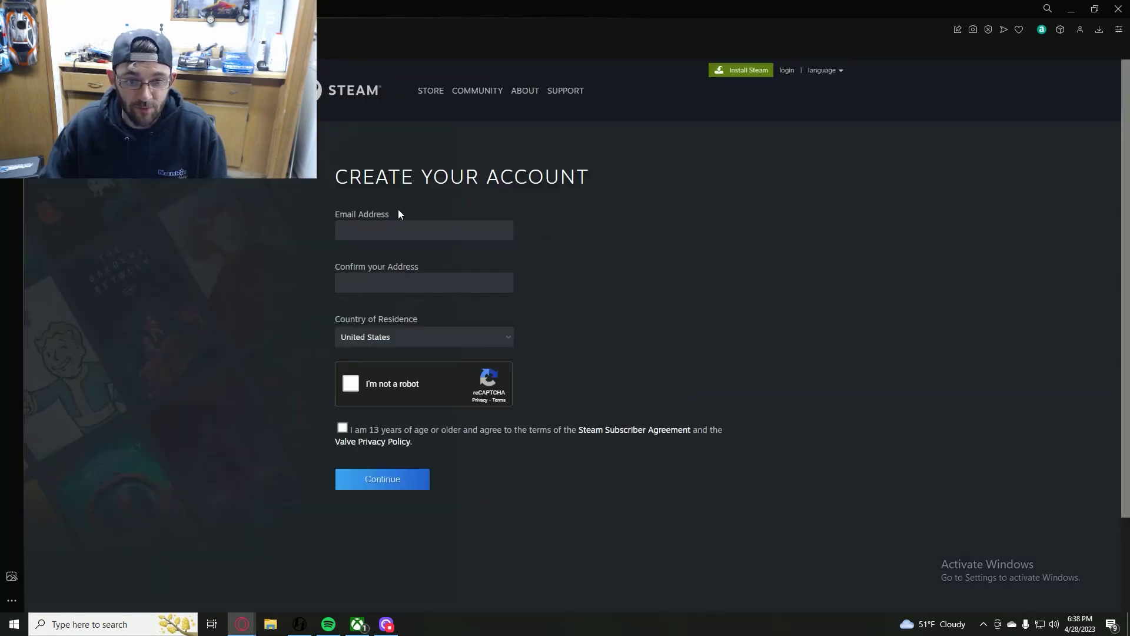
click(424, 232)
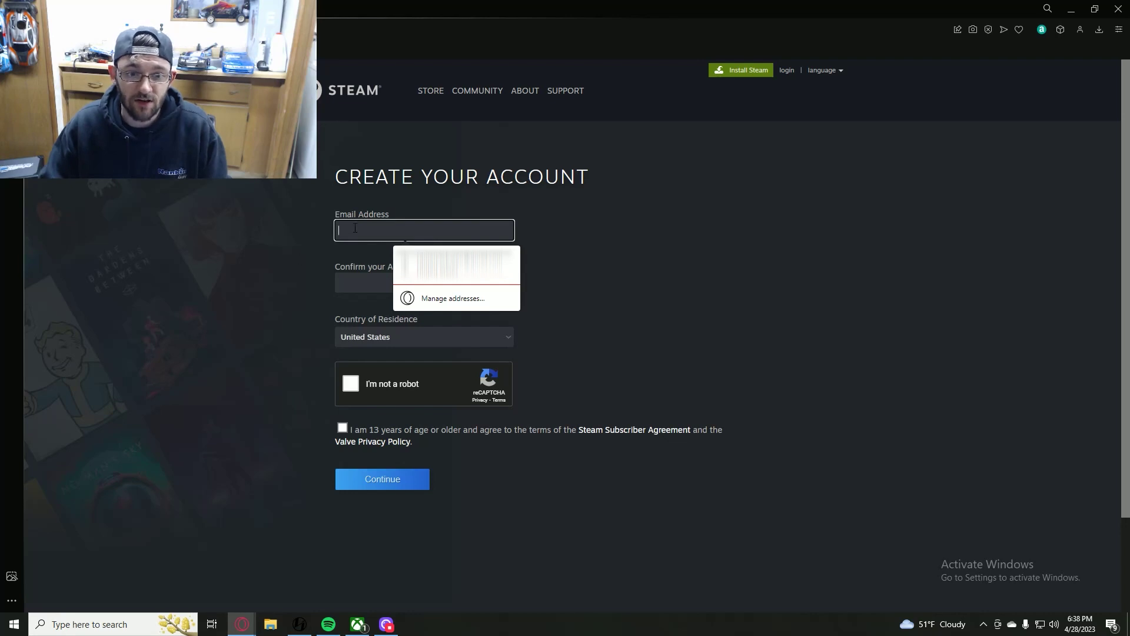
click(315, 254)
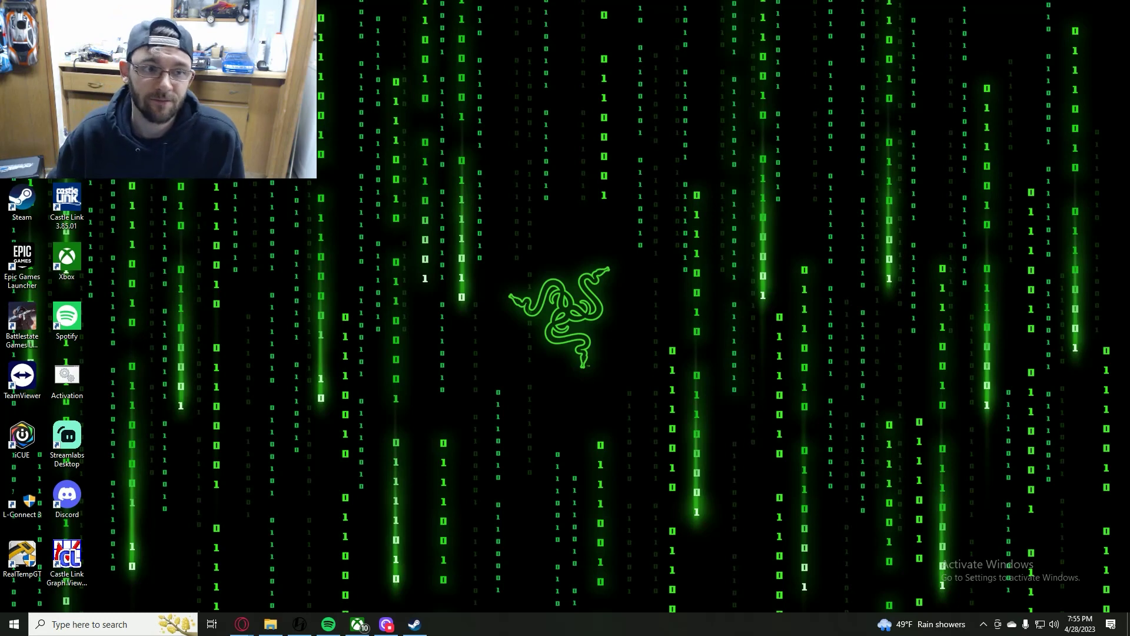
click(386, 624)
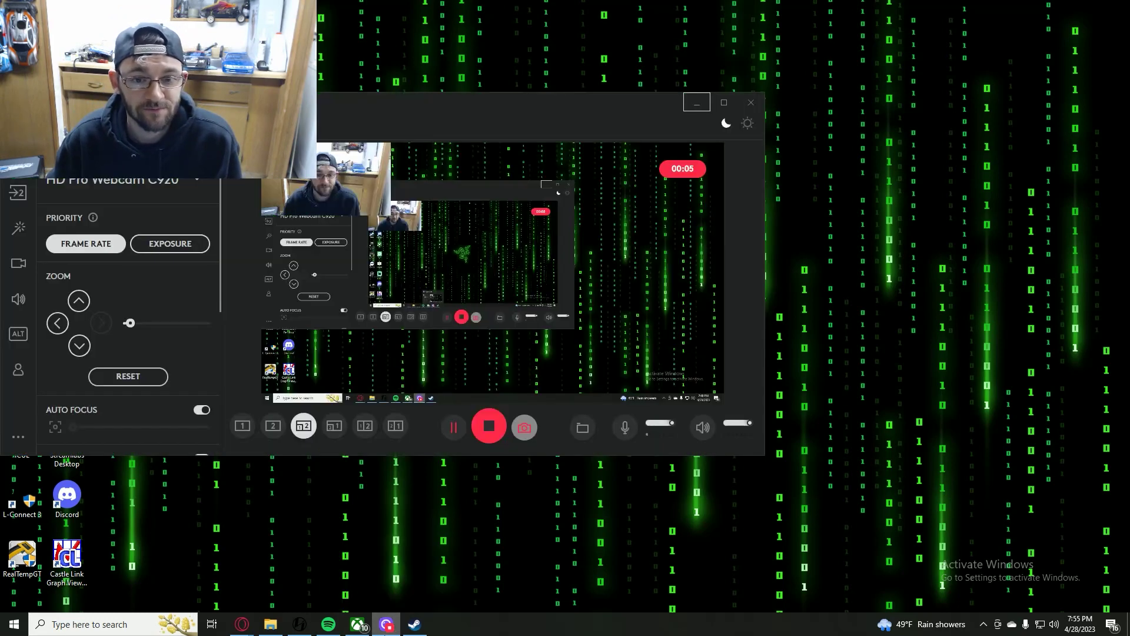
click(696, 101)
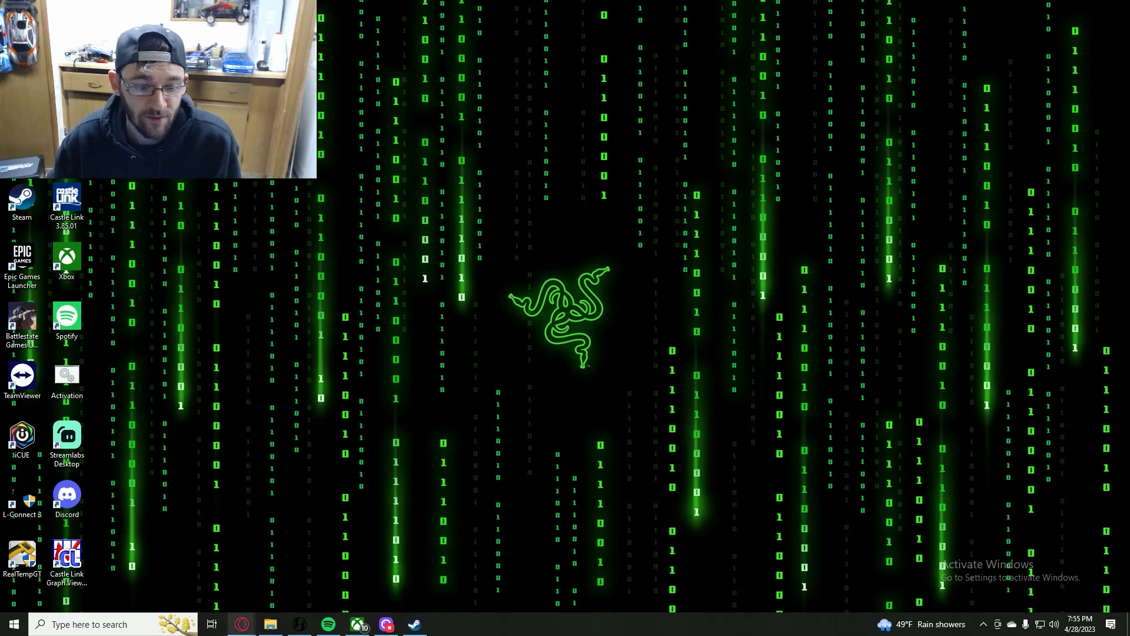
Switch to Opera GX and download the Steam installer to the desktop as SteamSetup, replacing the existing file
mouse_move(242, 624)
click(306, 569)
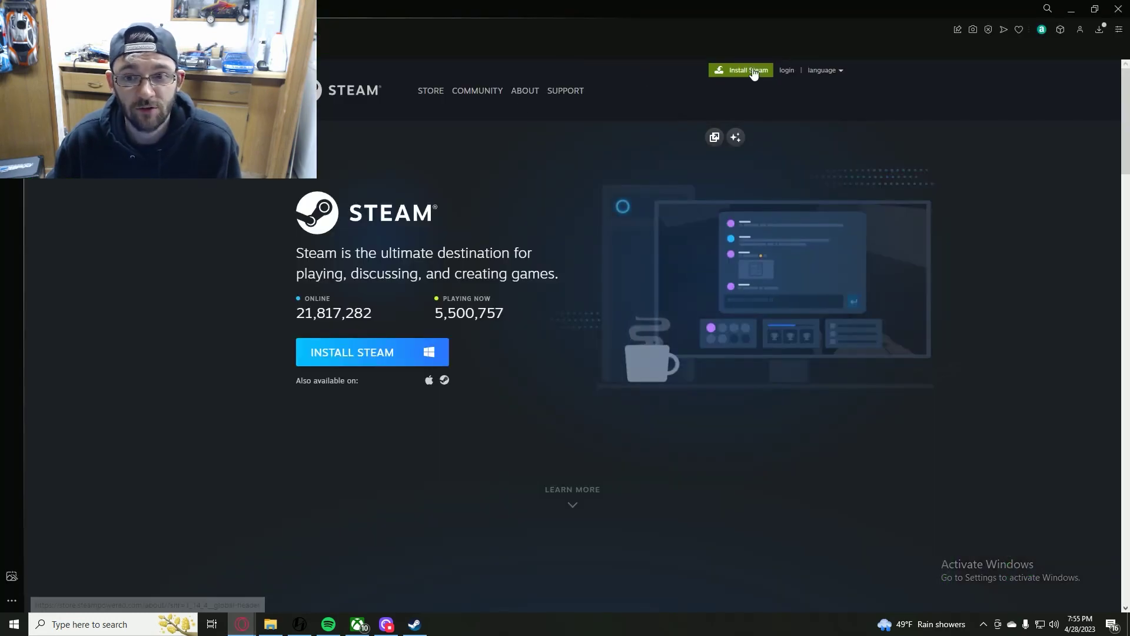
click(373, 347)
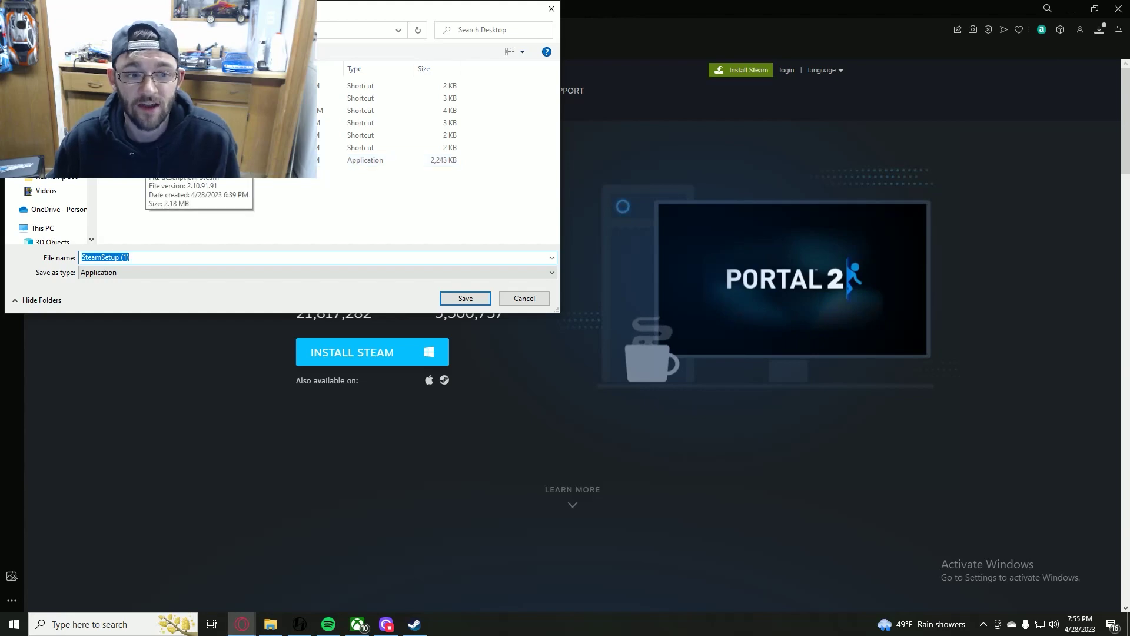
click(194, 160)
click(444, 302)
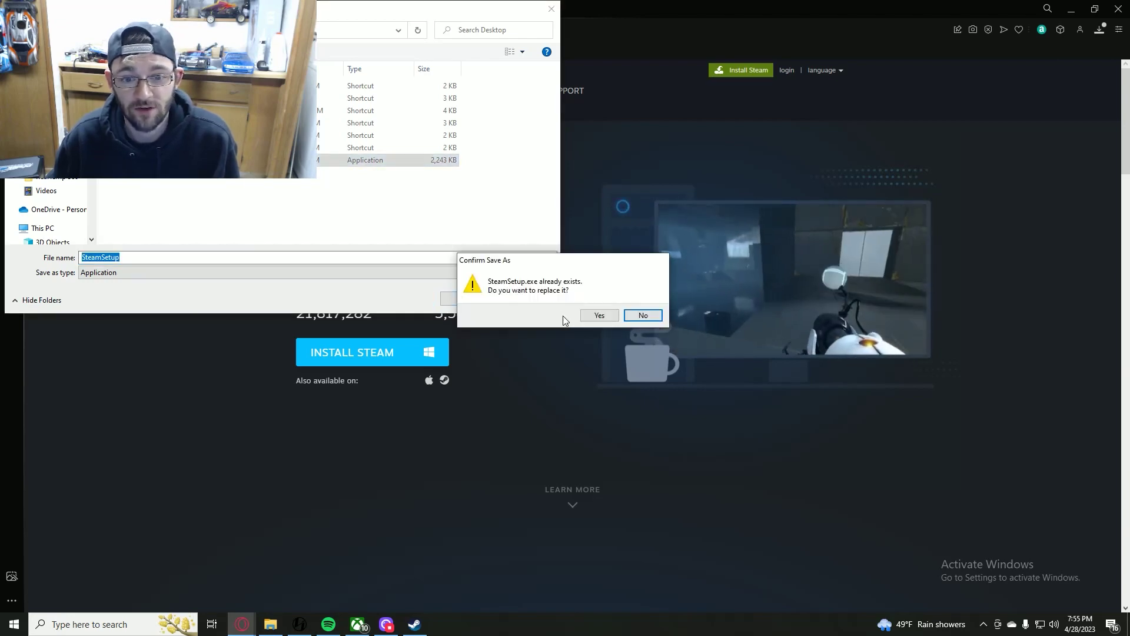
click(595, 316)
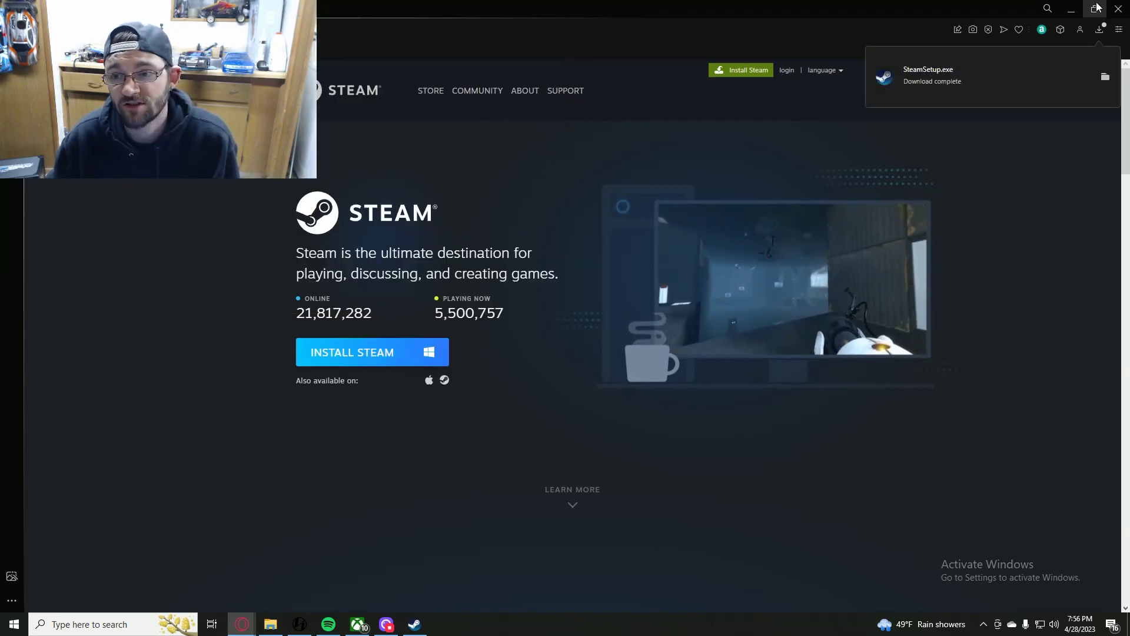
Minimize the browser, advance Steam Setup to the install location page and exit the installer without installing
click(1071, 9)
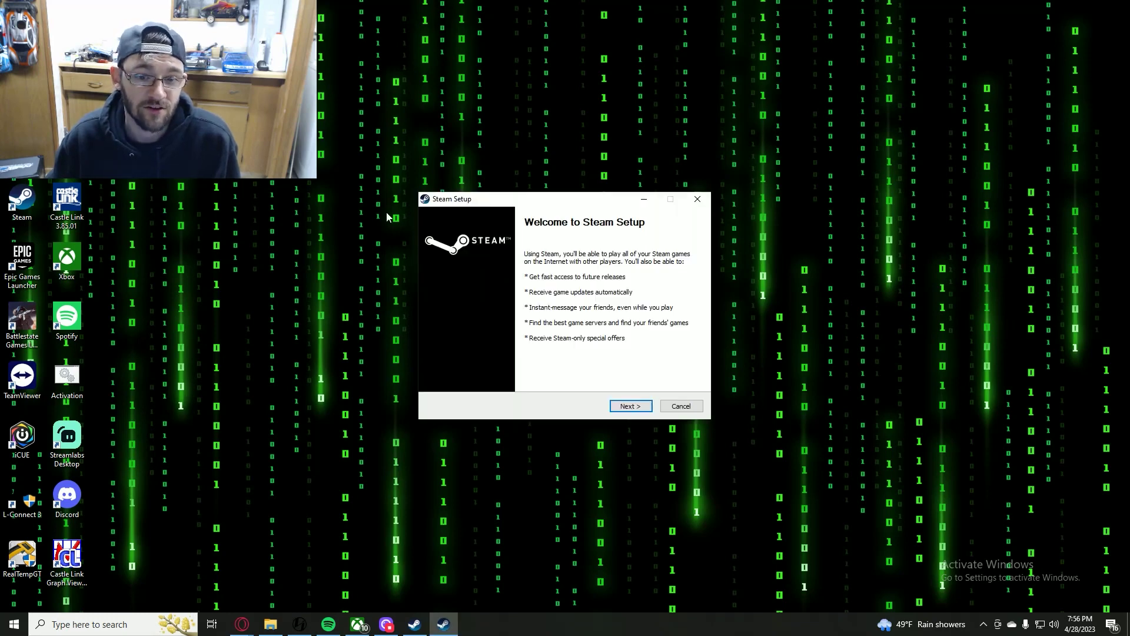
click(630, 406)
click(629, 406)
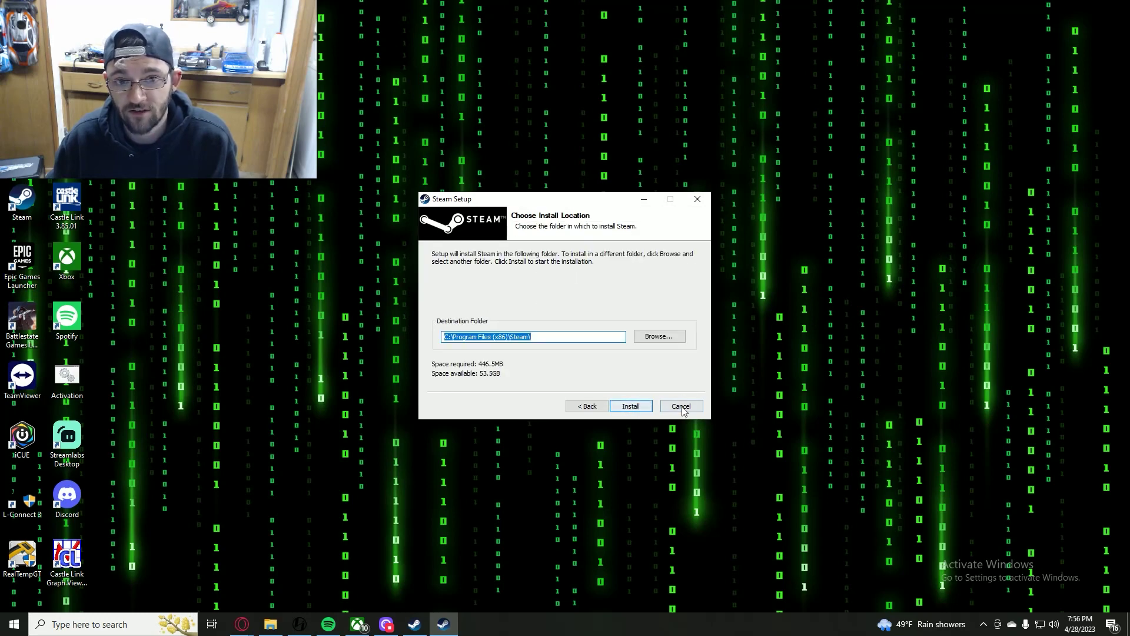
click(697, 200)
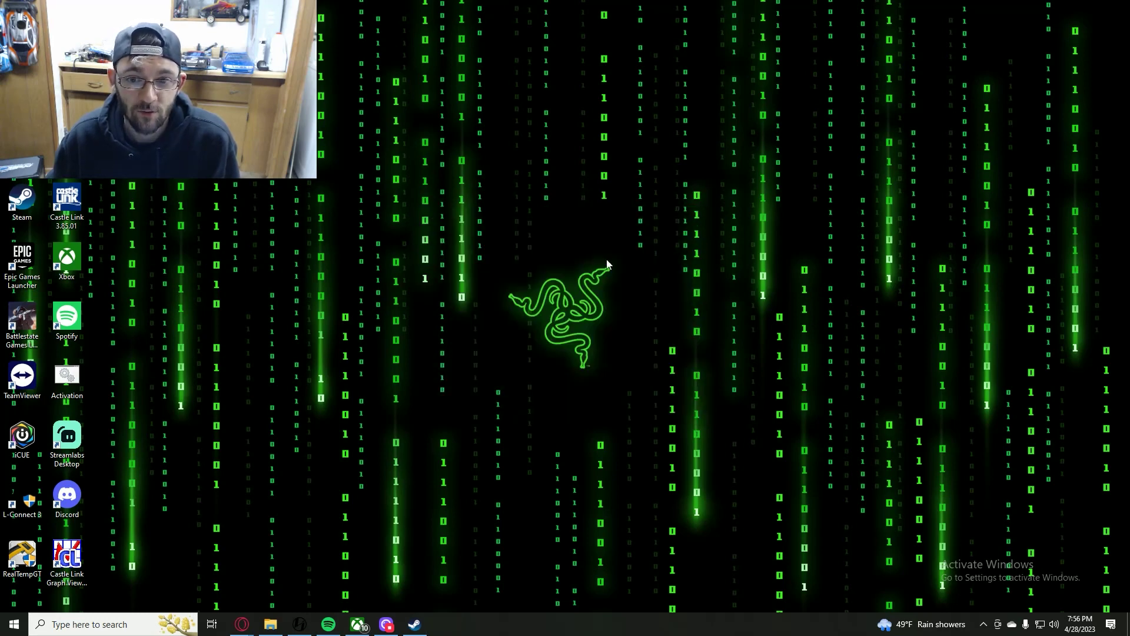
Open the Steam client from the desktop and log out of the current account, confirming the logout
right_click(26, 199)
click(65, 216)
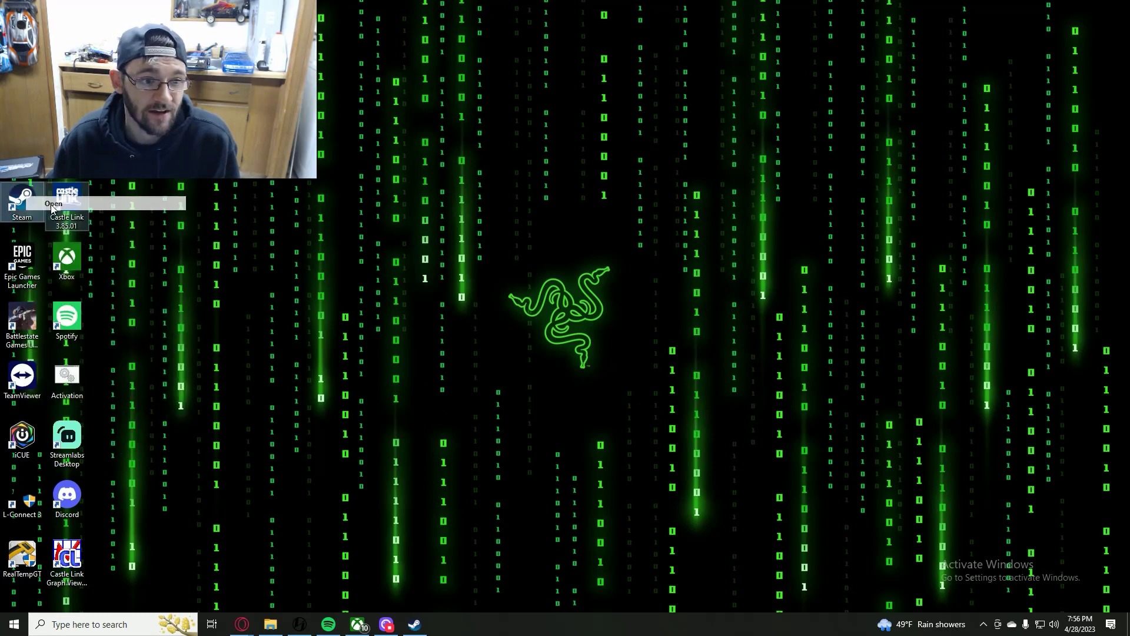
click(647, 13)
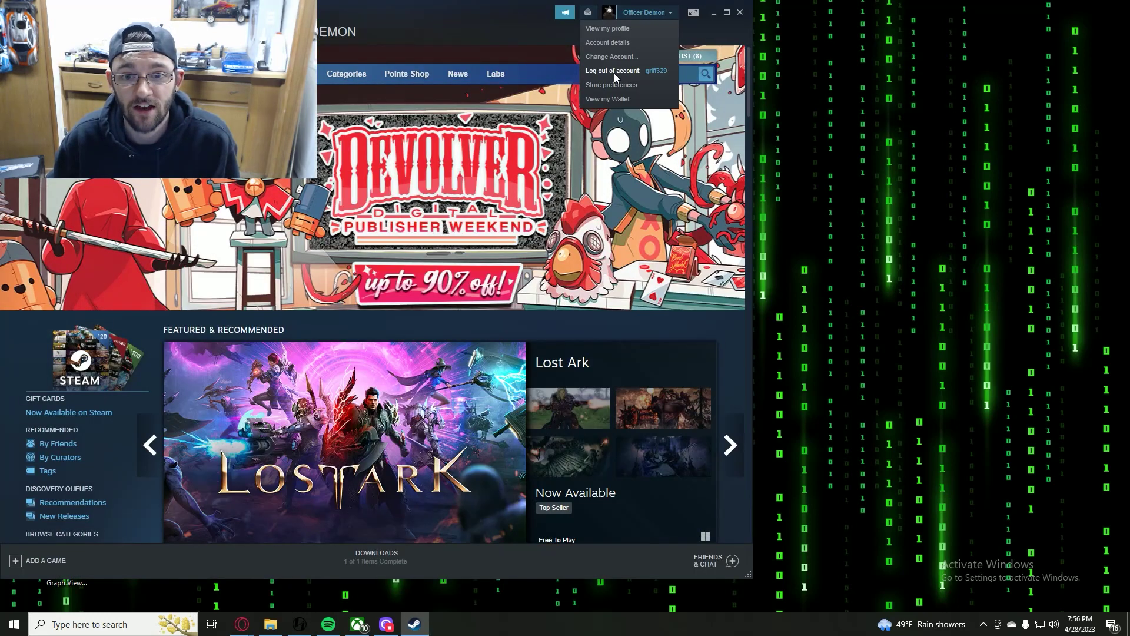
click(614, 71)
click(538, 330)
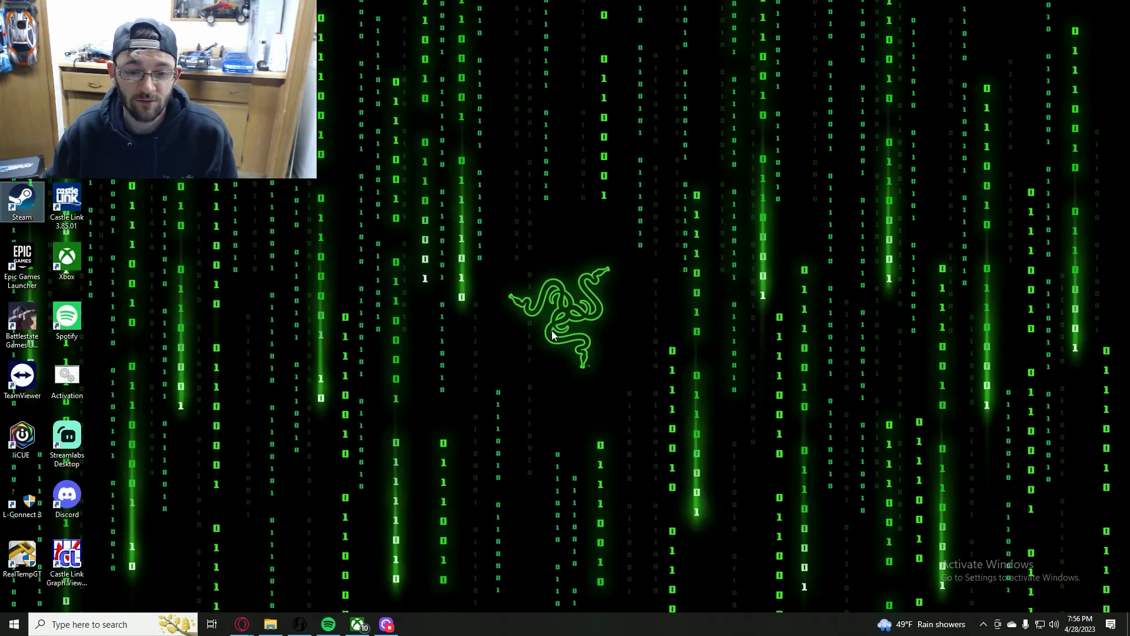
Launch Steam again and sign in with the account name and account password
double_click(30, 198)
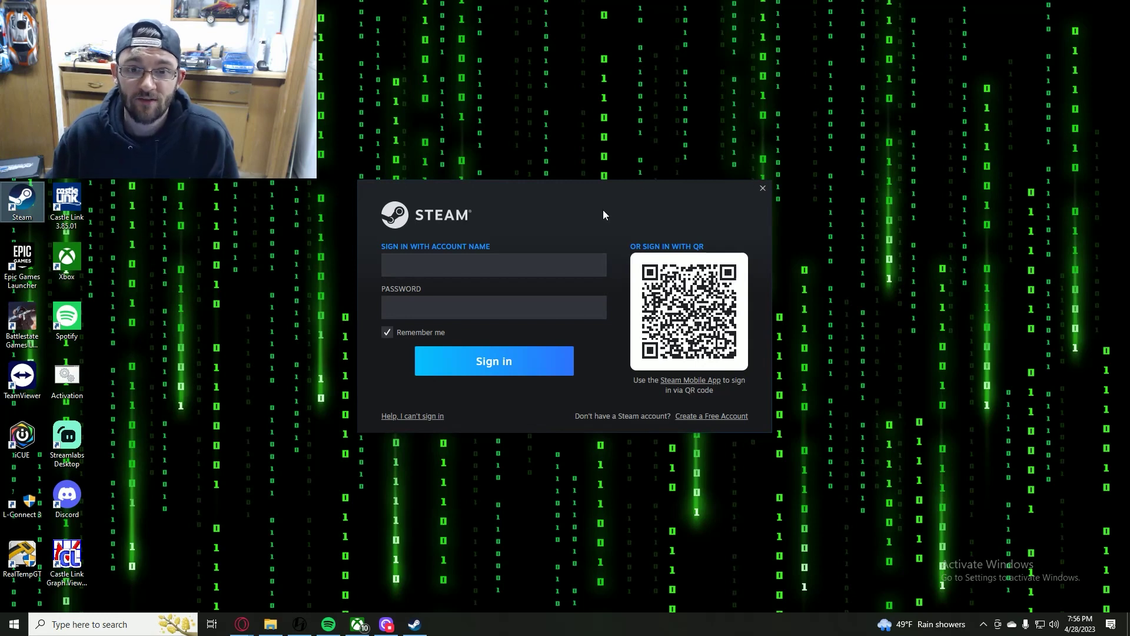
click(483, 272)
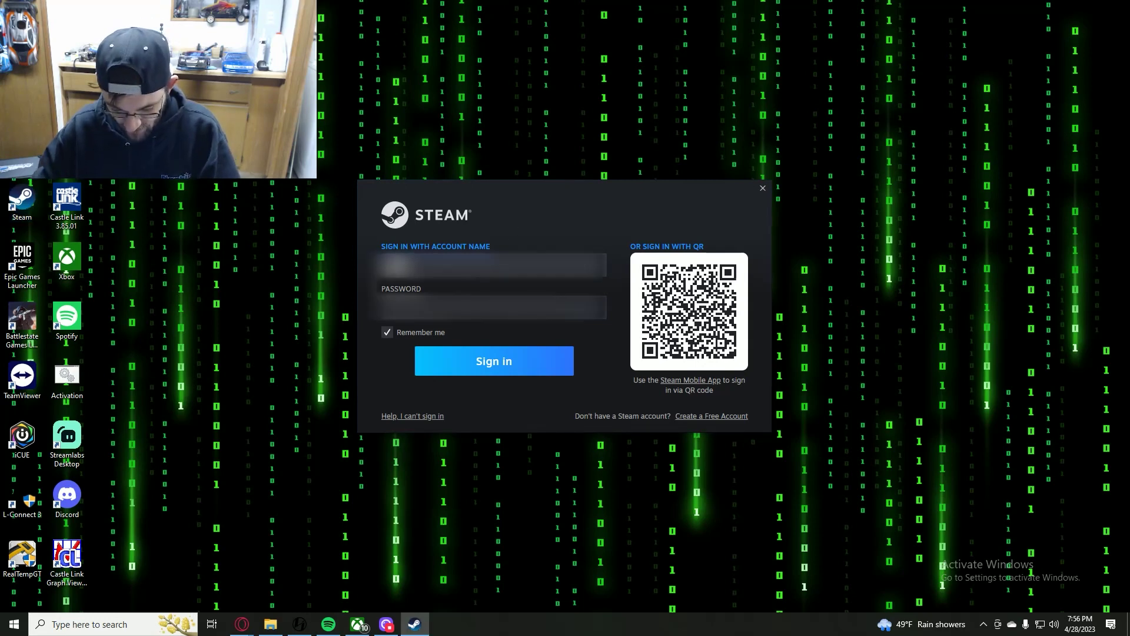
key(Tab)
text(********)
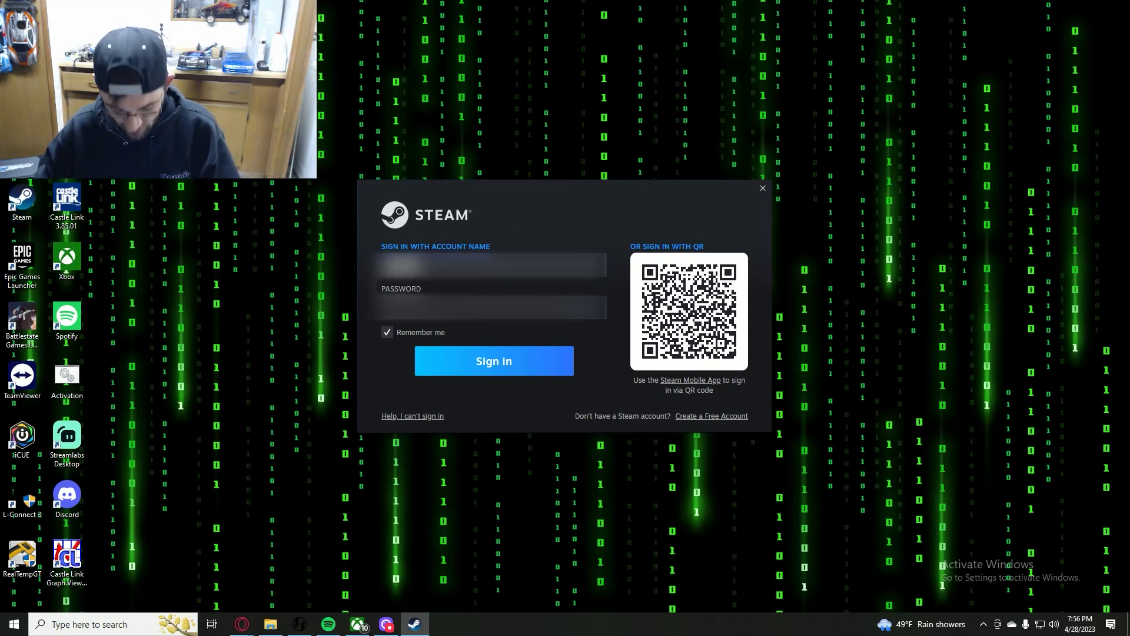
text(*)
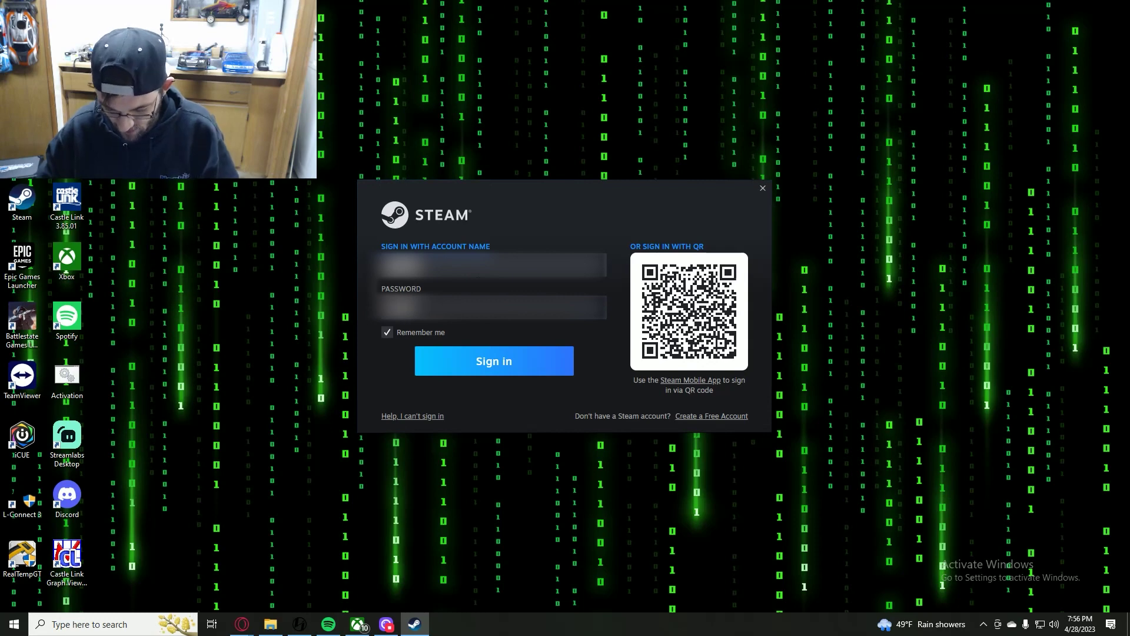
key(Return)
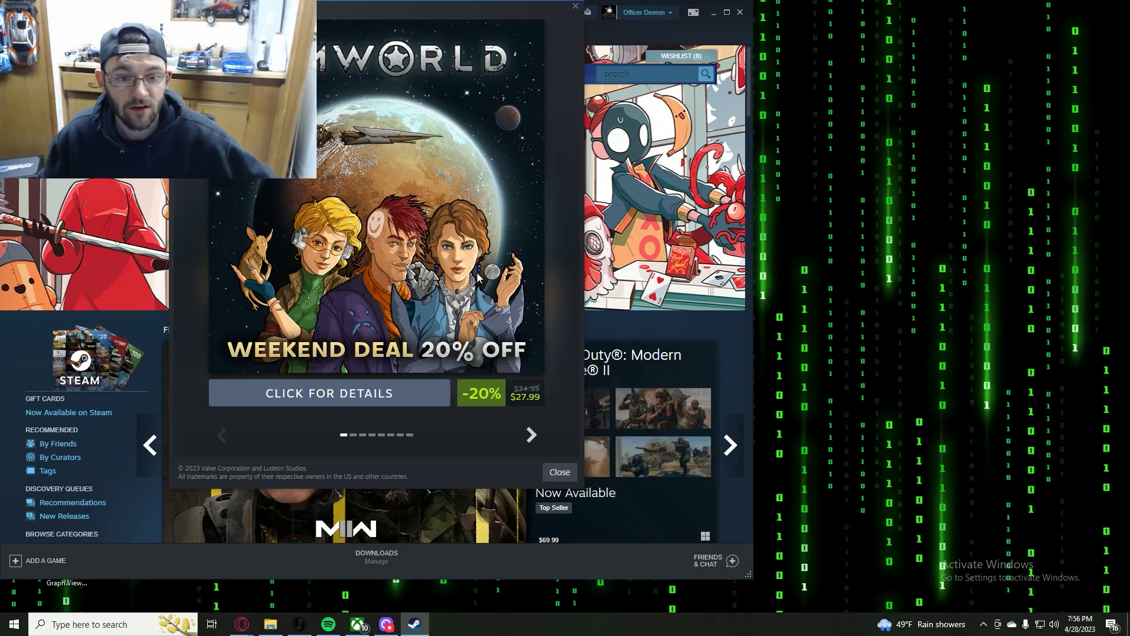
Close the special offers popup and proceed through Product Activation to the product code page, accepting the Steam Subscriber Agreement
click(556, 467)
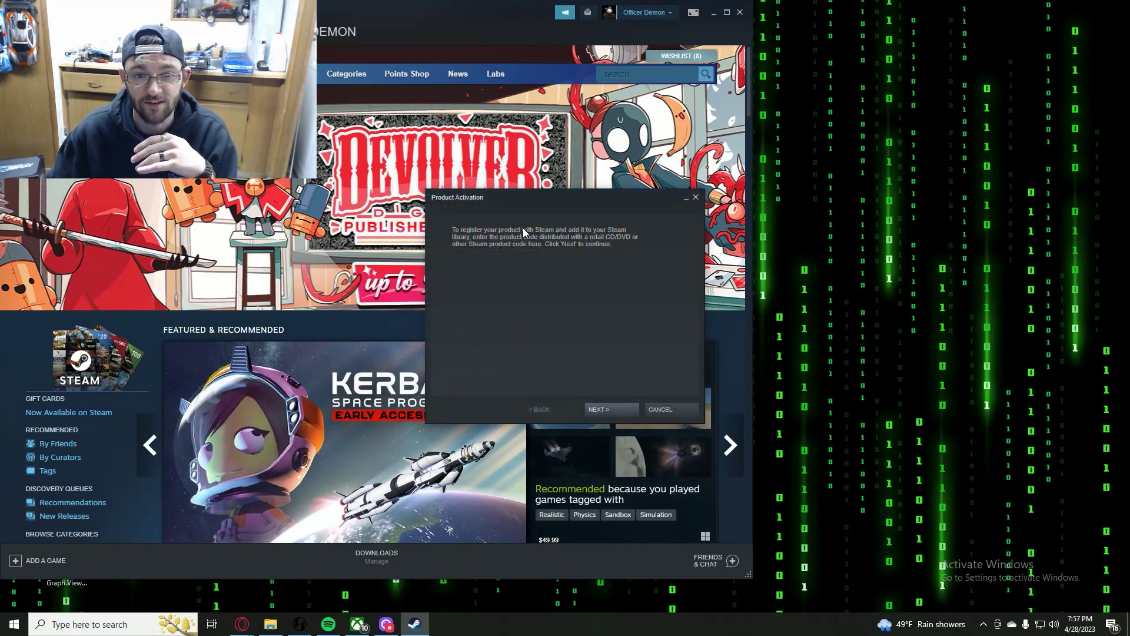
click(625, 406)
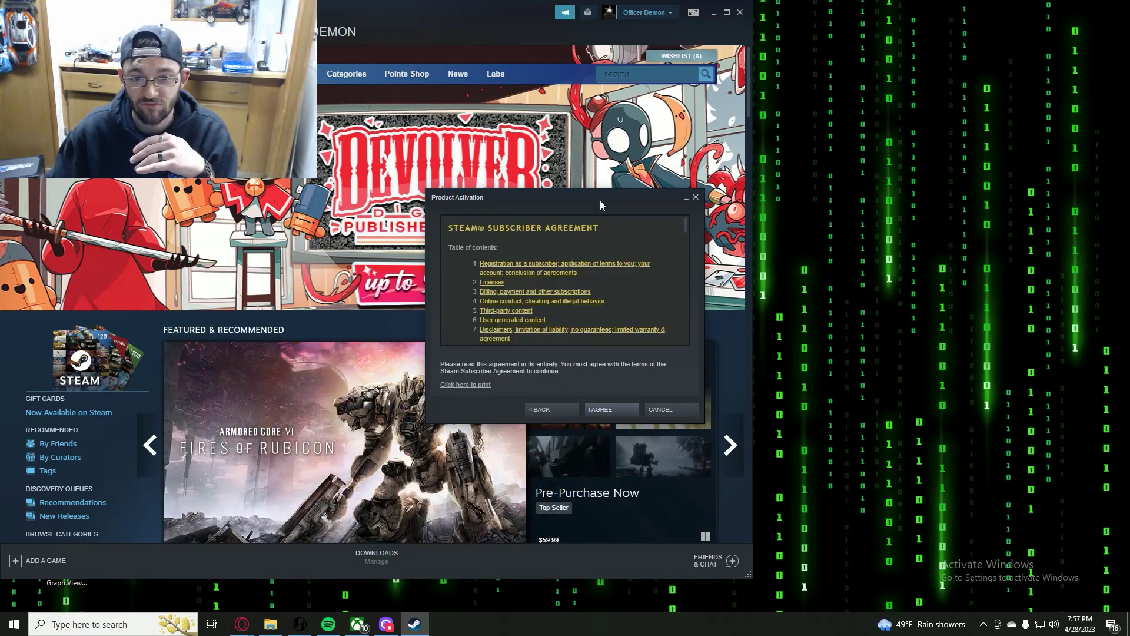
click(601, 410)
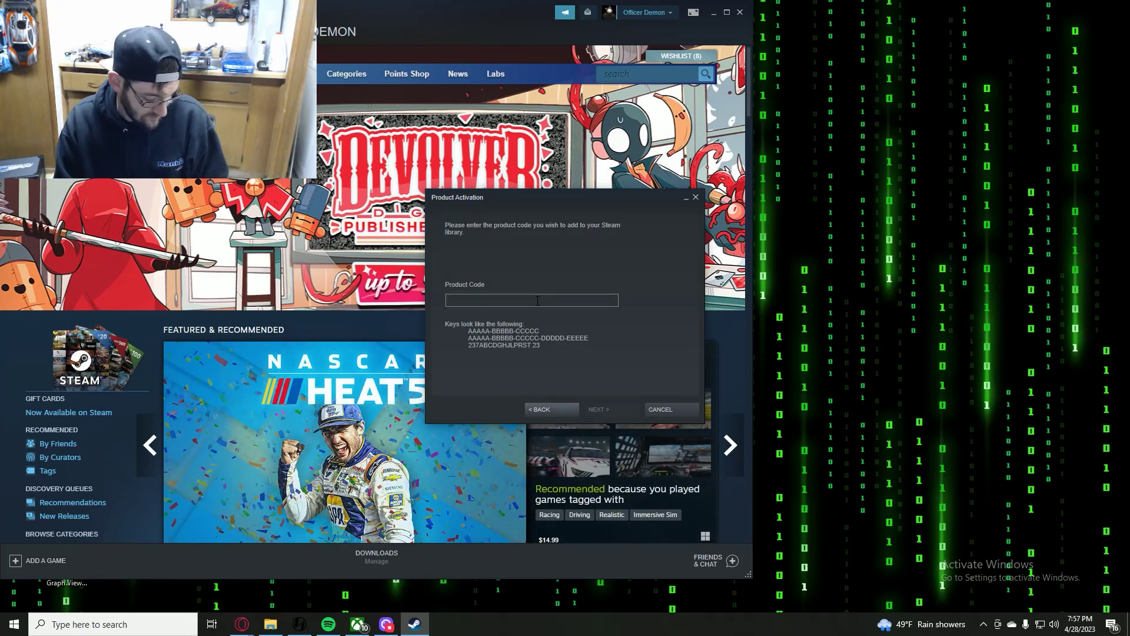
Enter placeholder text in the product code field, clear it and cancel the product activation
text(fd)
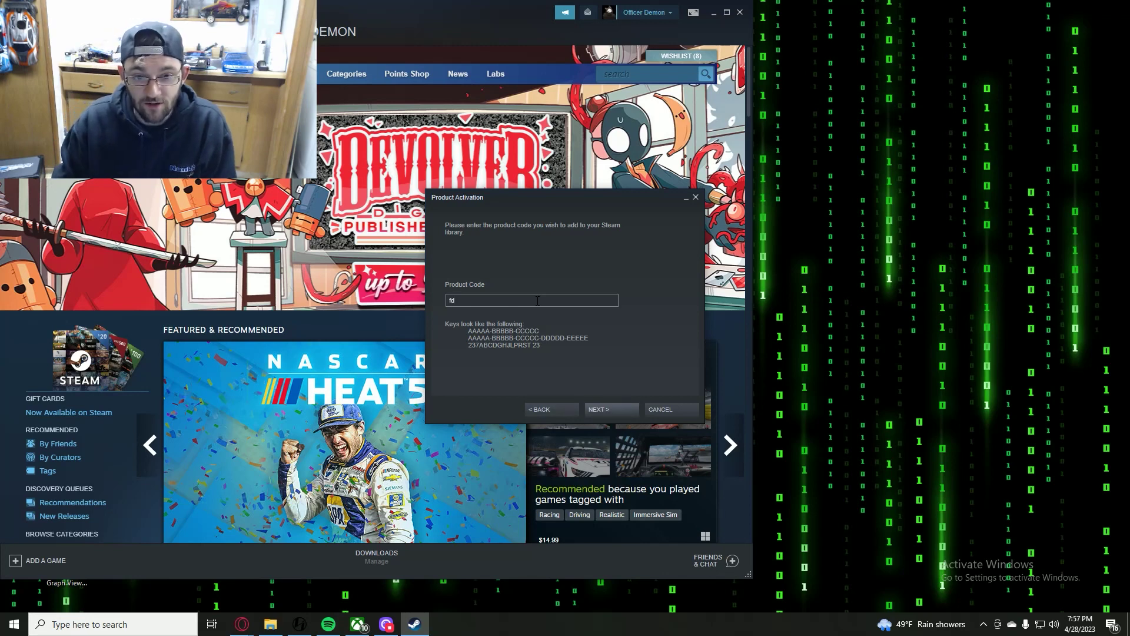
key(BackSpace)
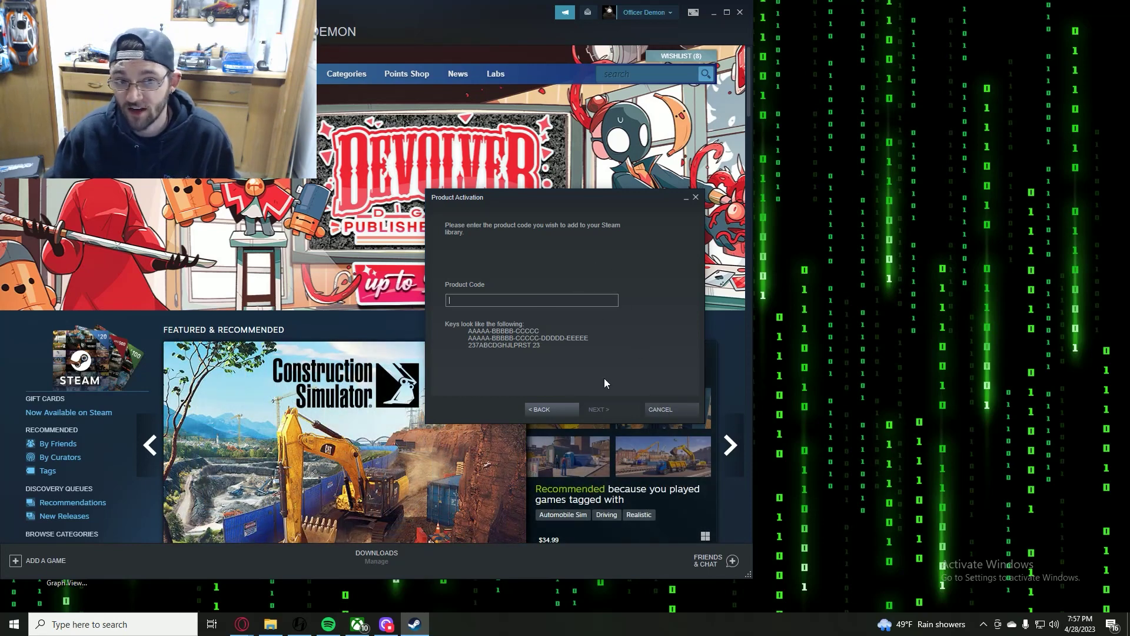
click(670, 404)
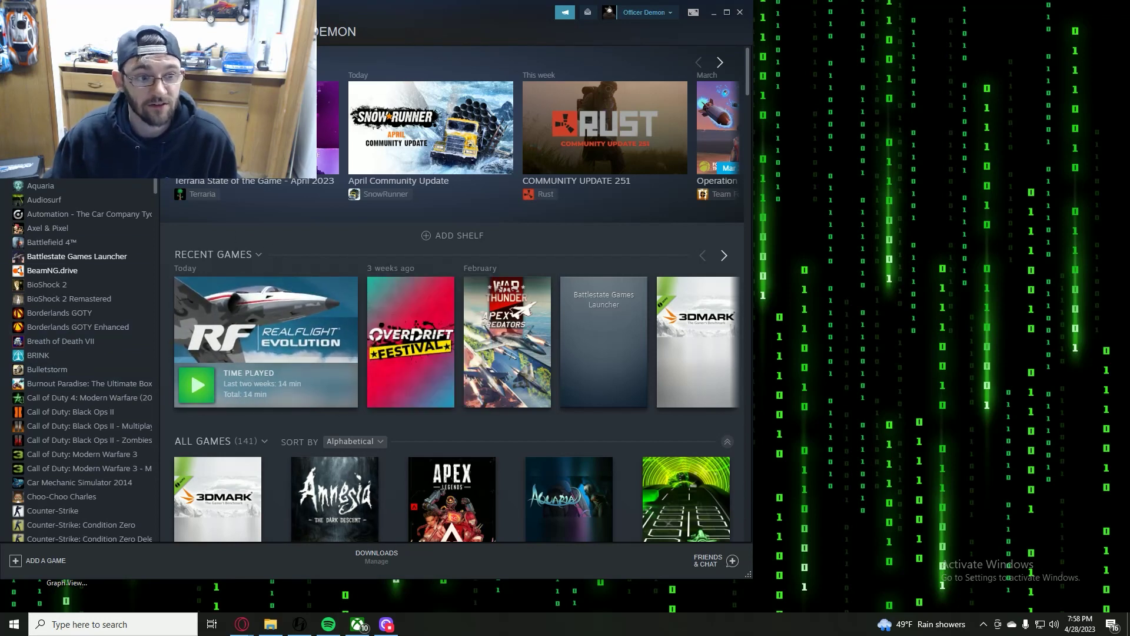
Find RealFlight Evolution in the library's game list and open its page
scroll(73, 353, down, 5)
scroll(56, 289, down, 12)
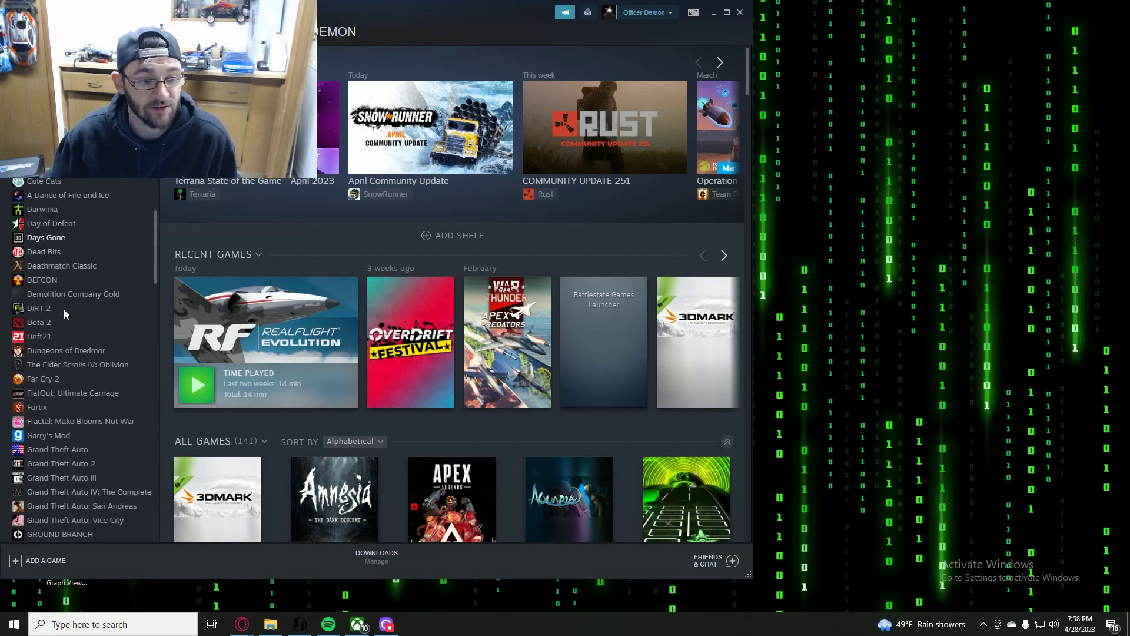
scroll(66, 300, down, 5)
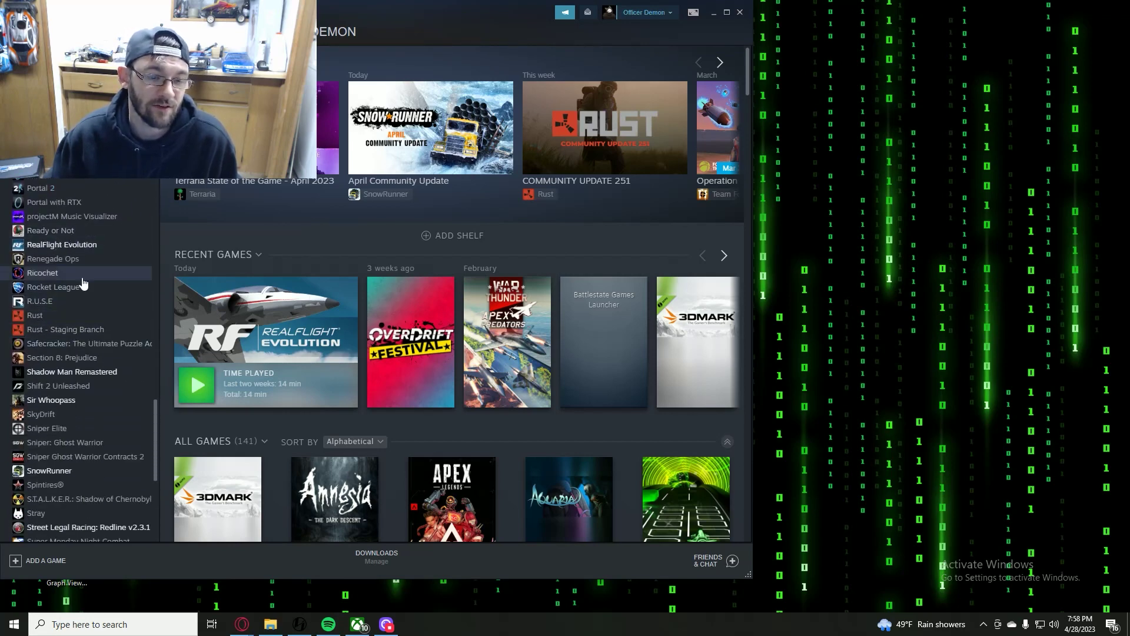
click(71, 247)
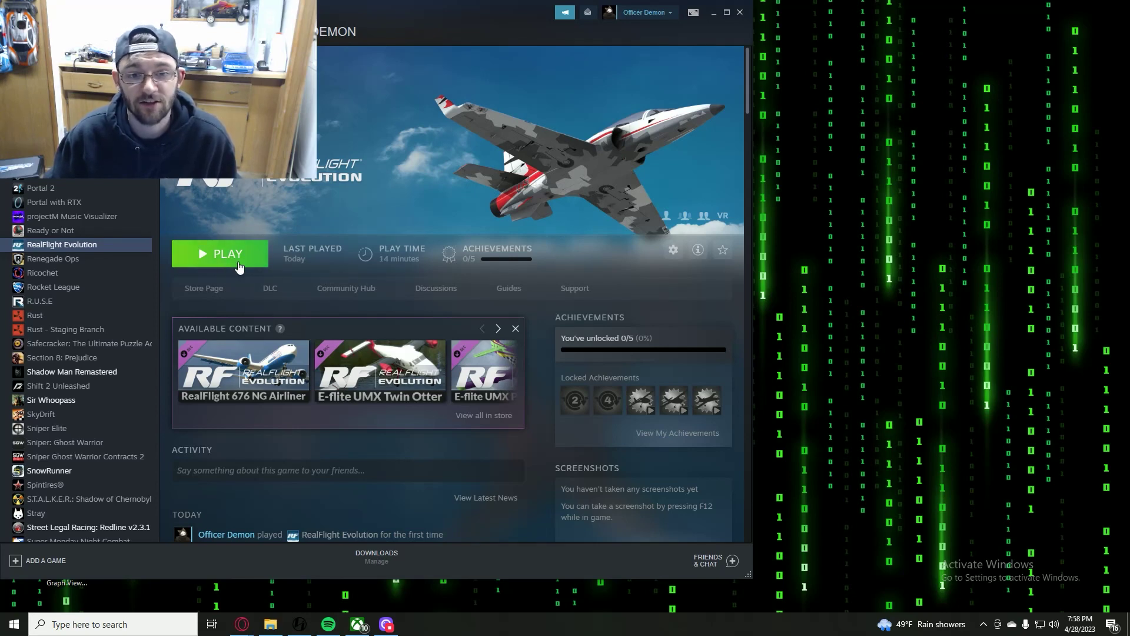
View the install option on Ricochet's library page for comparison and return to the RealFlight Evolution page
click(42, 273)
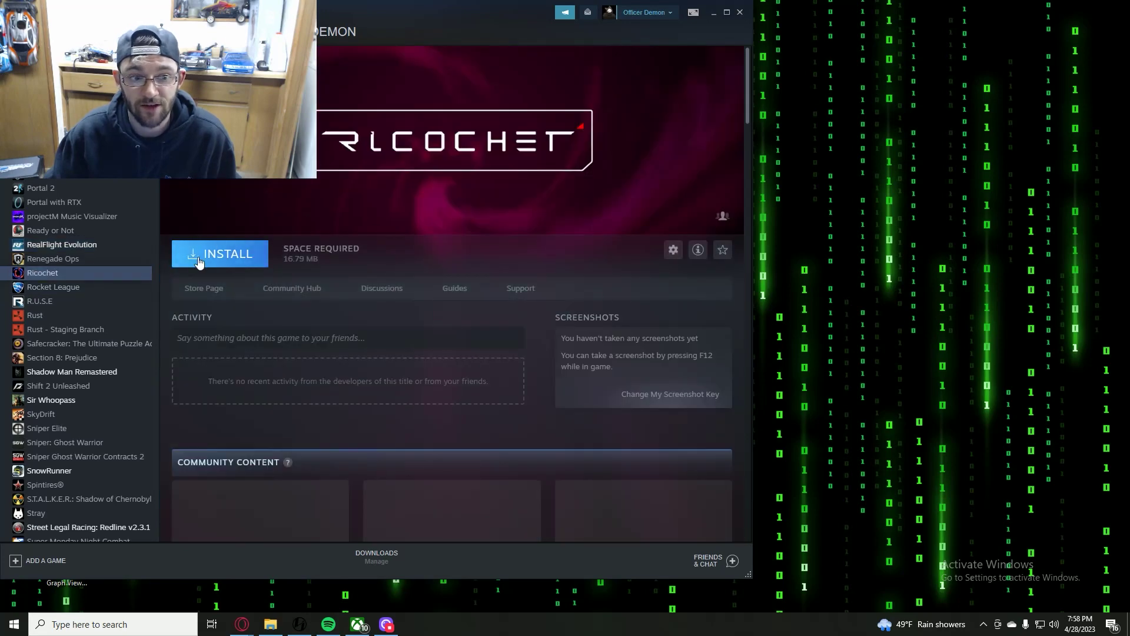
click(109, 245)
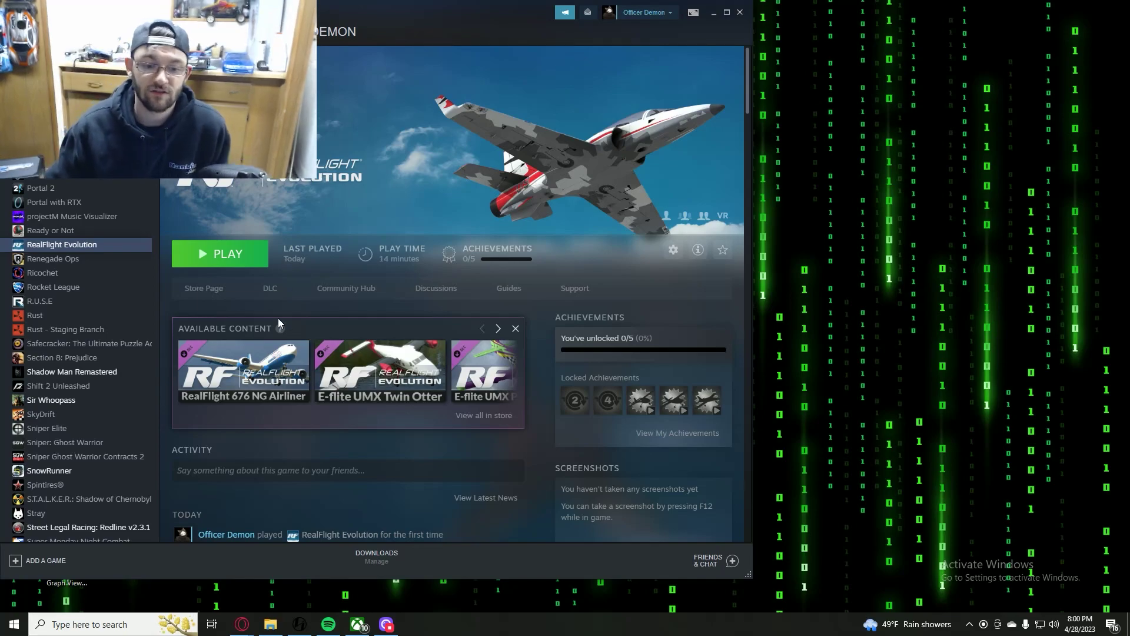
mouse_move(385, 626)
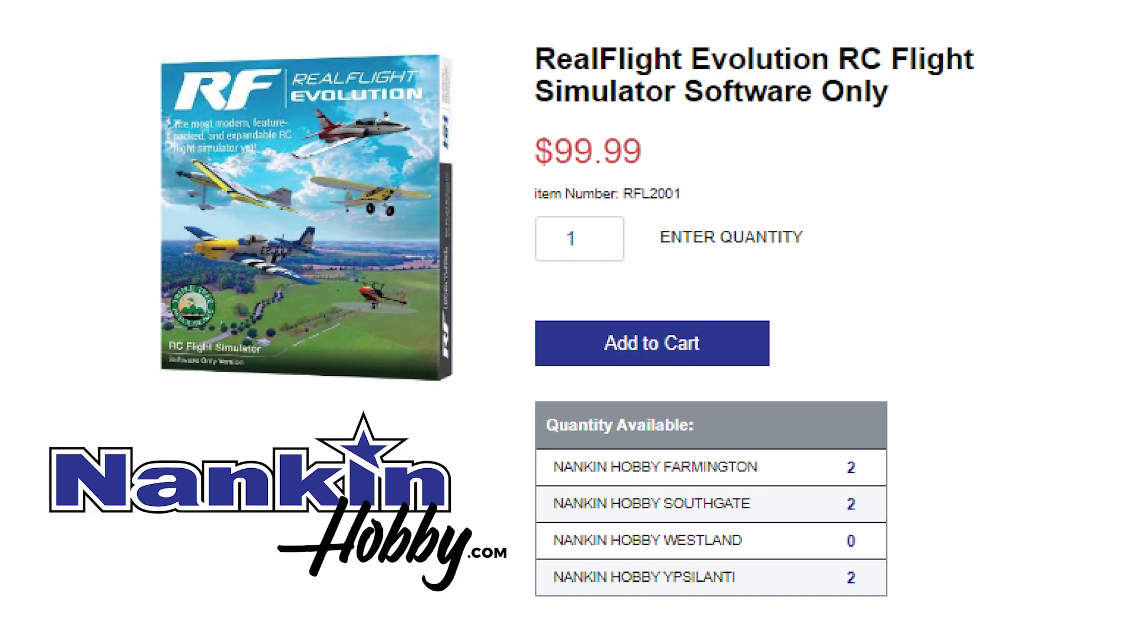